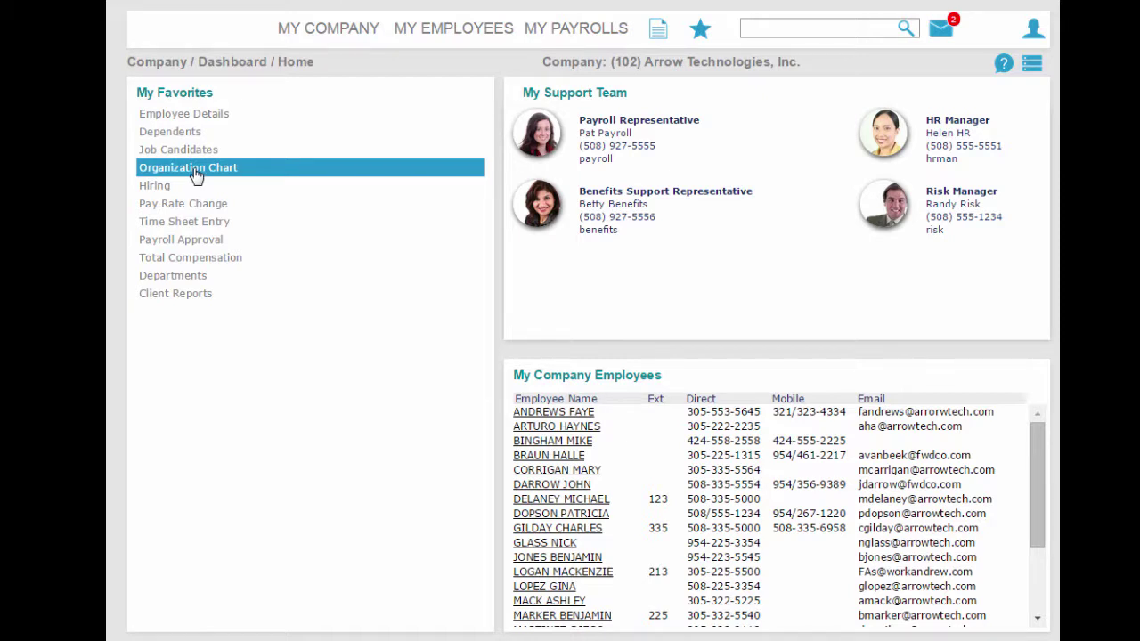
Step: View the company org chart, then the Office Manager's total compensation with retirement and benefits breakdowns
click(196, 175)
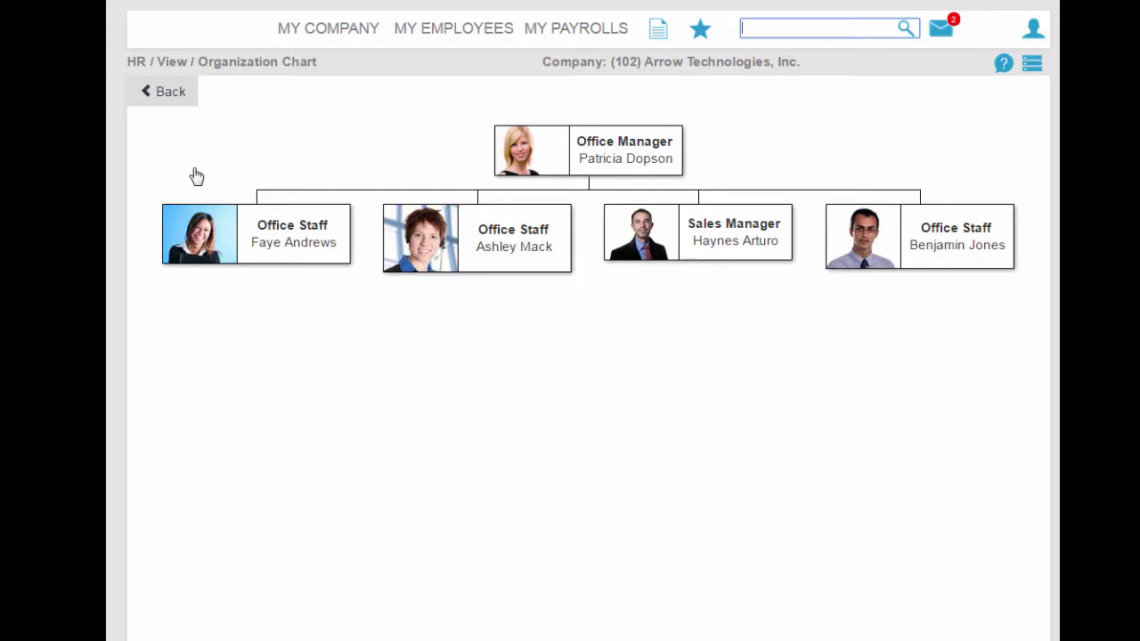
click(697, 242)
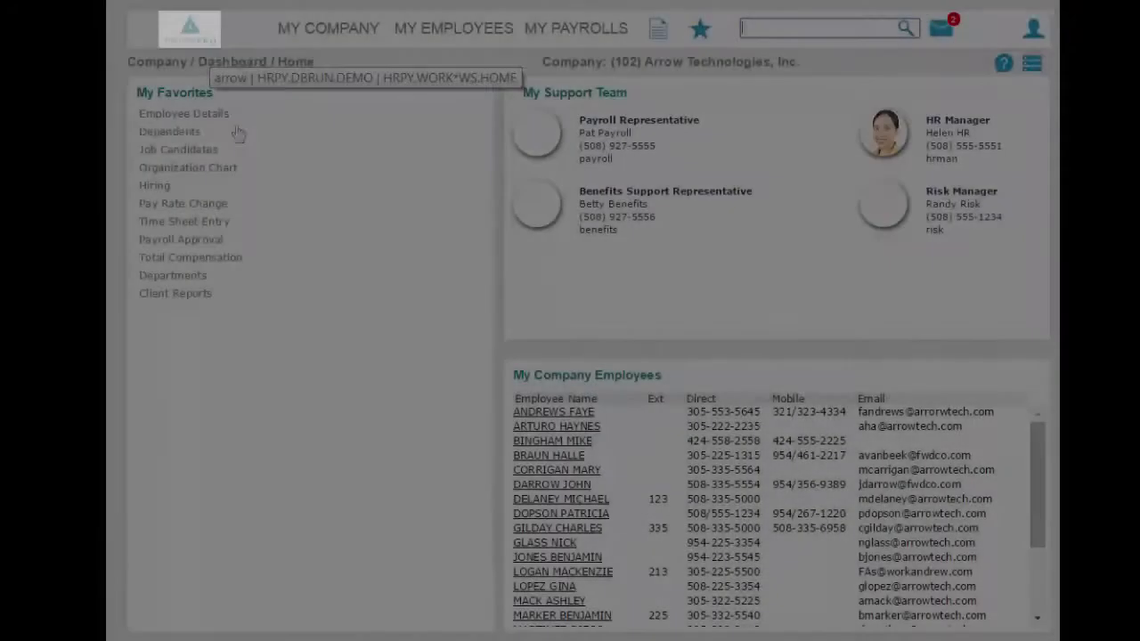
click(219, 257)
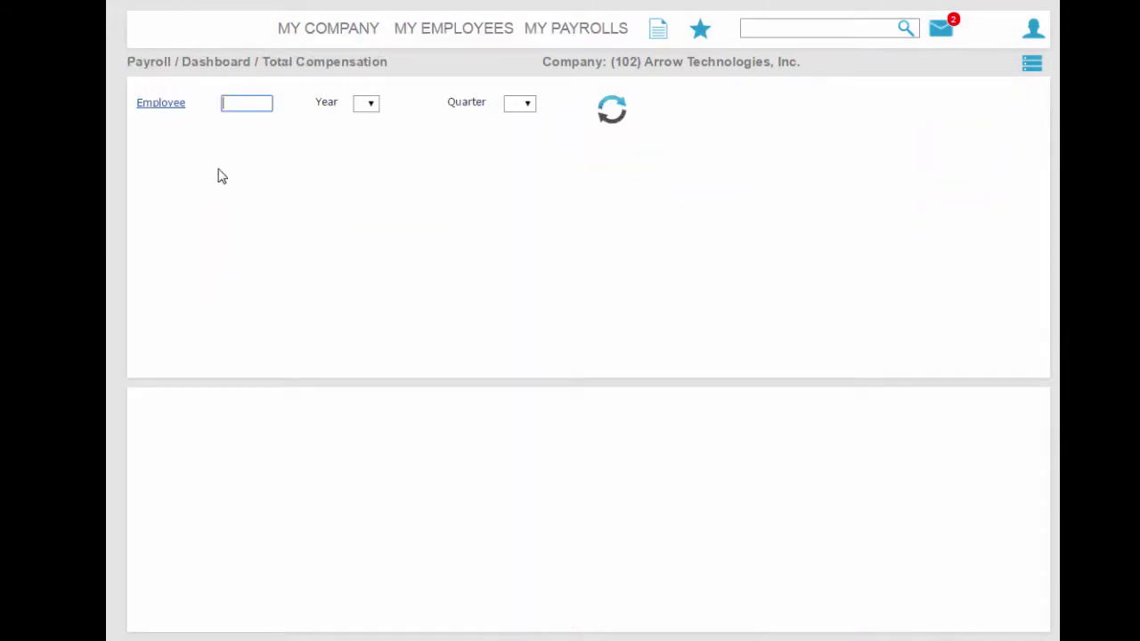
click(178, 104)
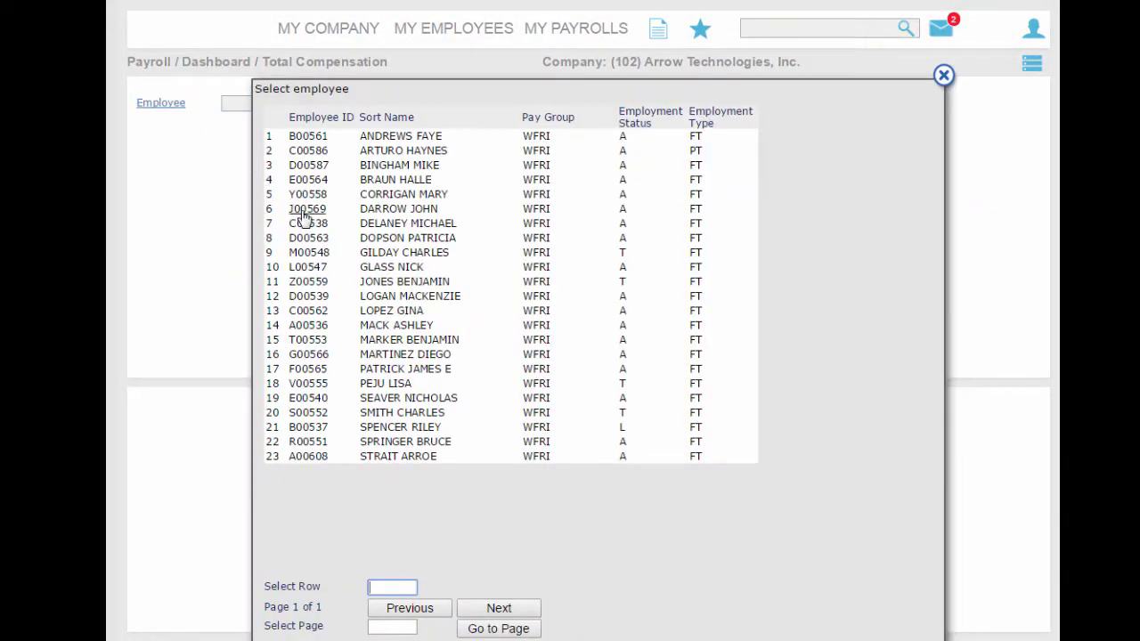
click(308, 238)
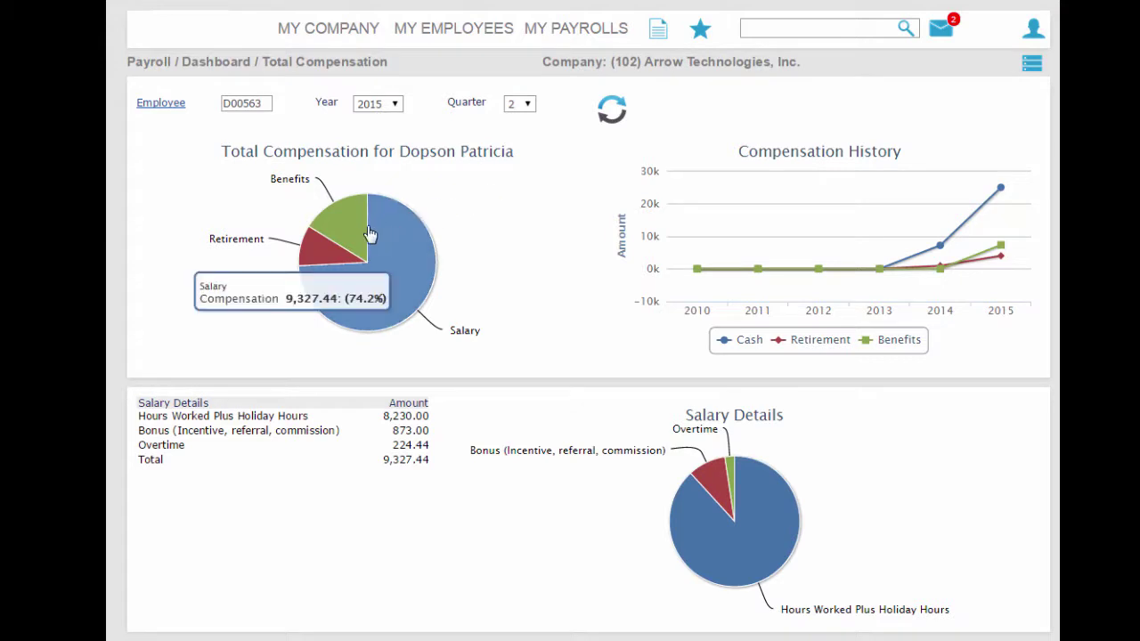
click(315, 244)
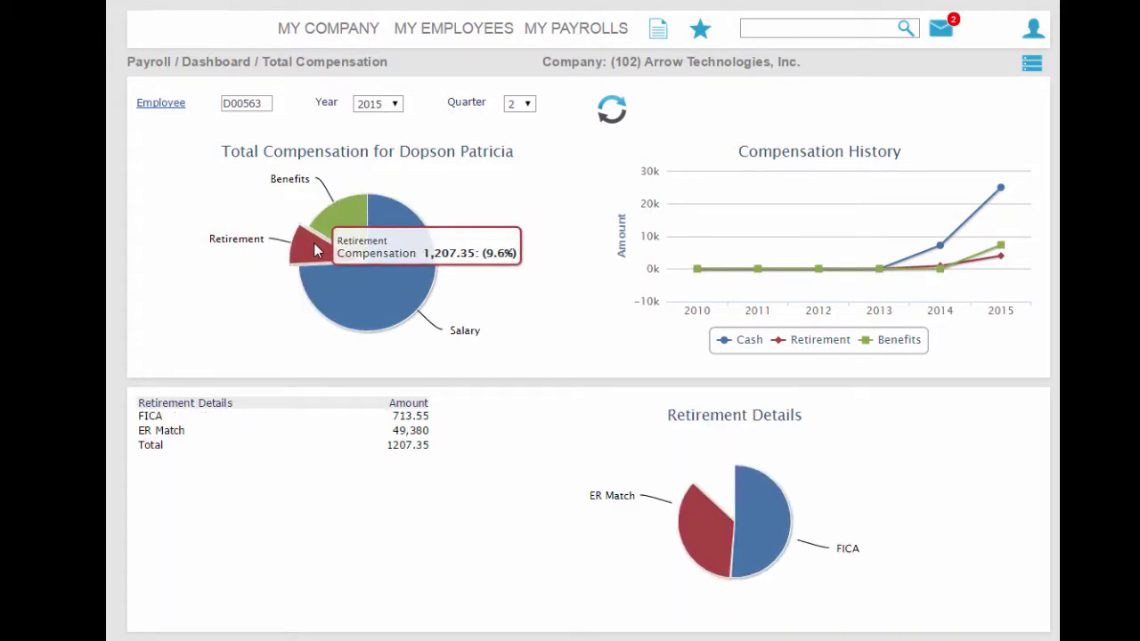
mouse_move(343, 224)
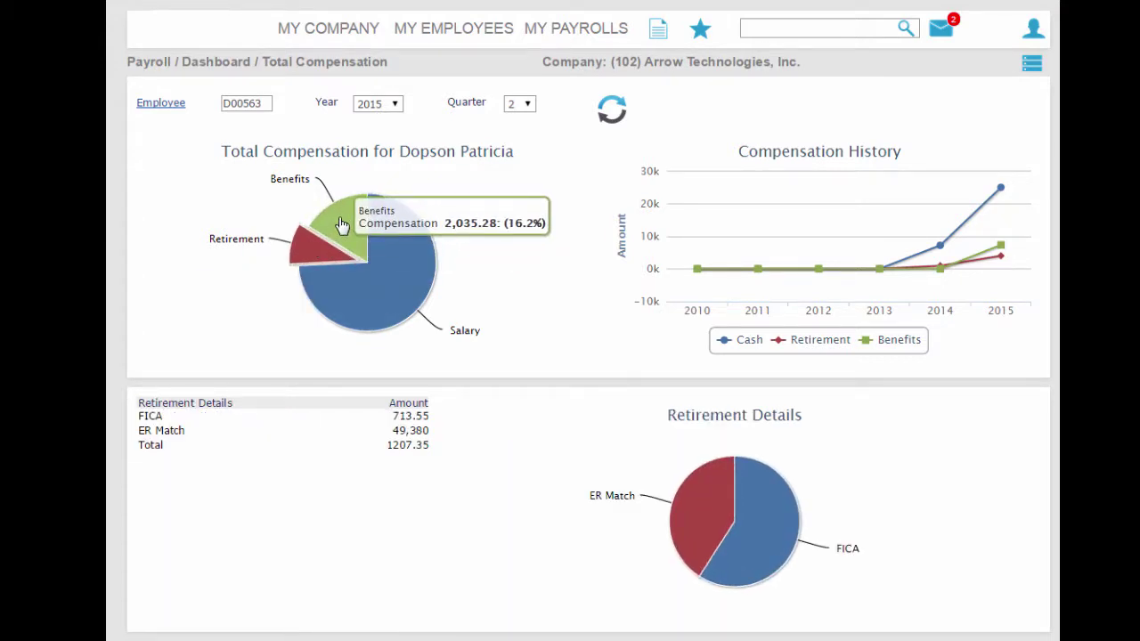
click(342, 224)
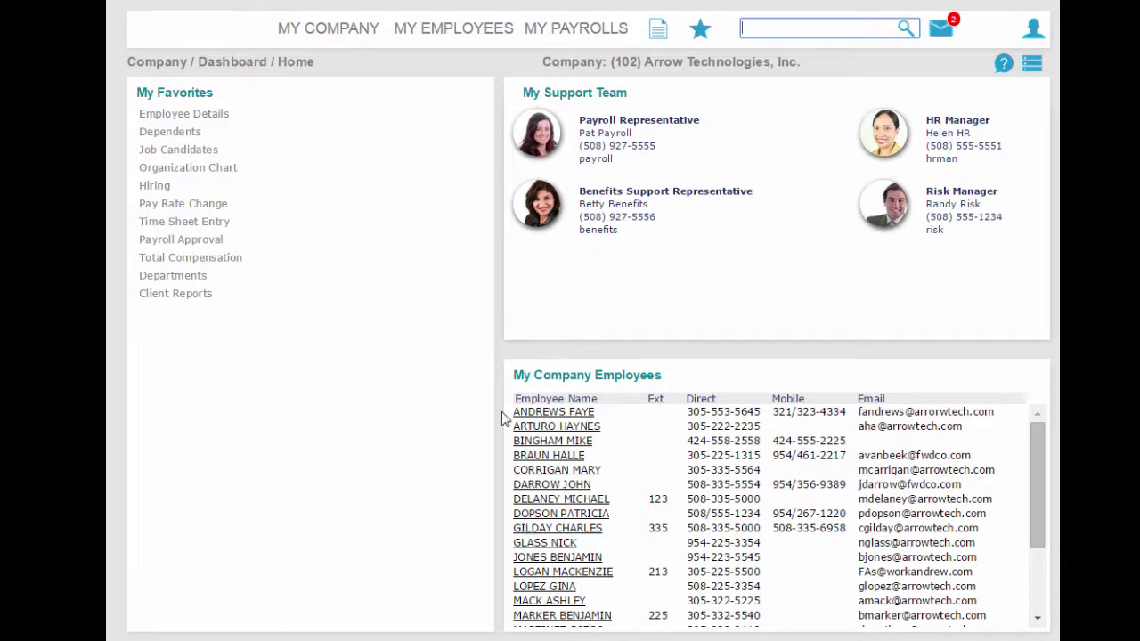
Step: Search employees for 'dops' and open the matching Office Manager's record
click(448, 43)
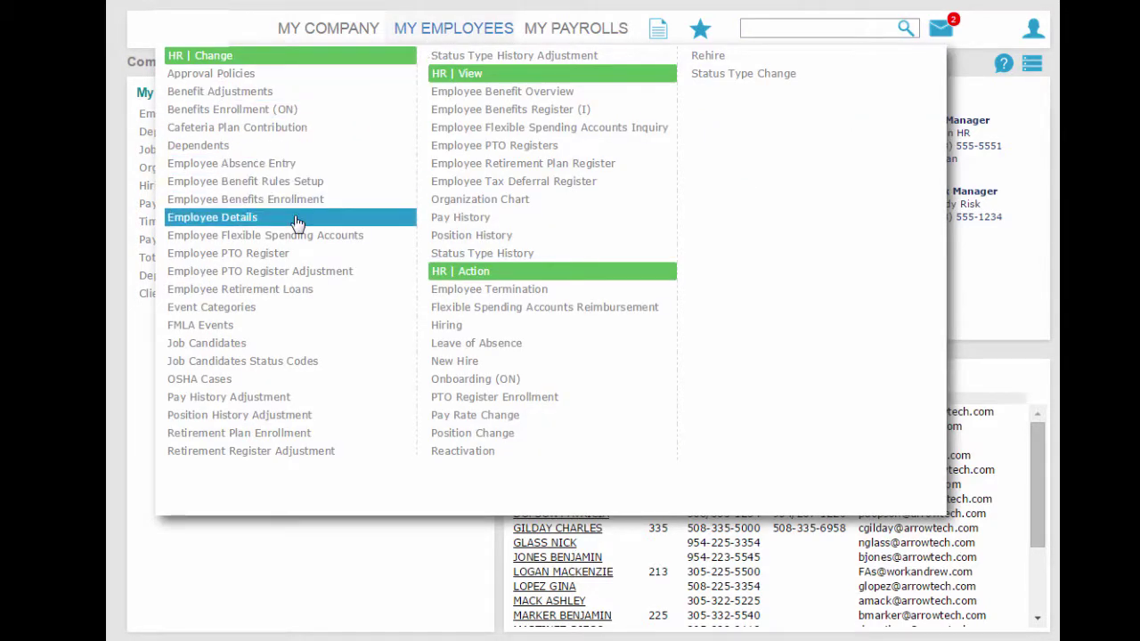
click(749, 27)
text(dops)
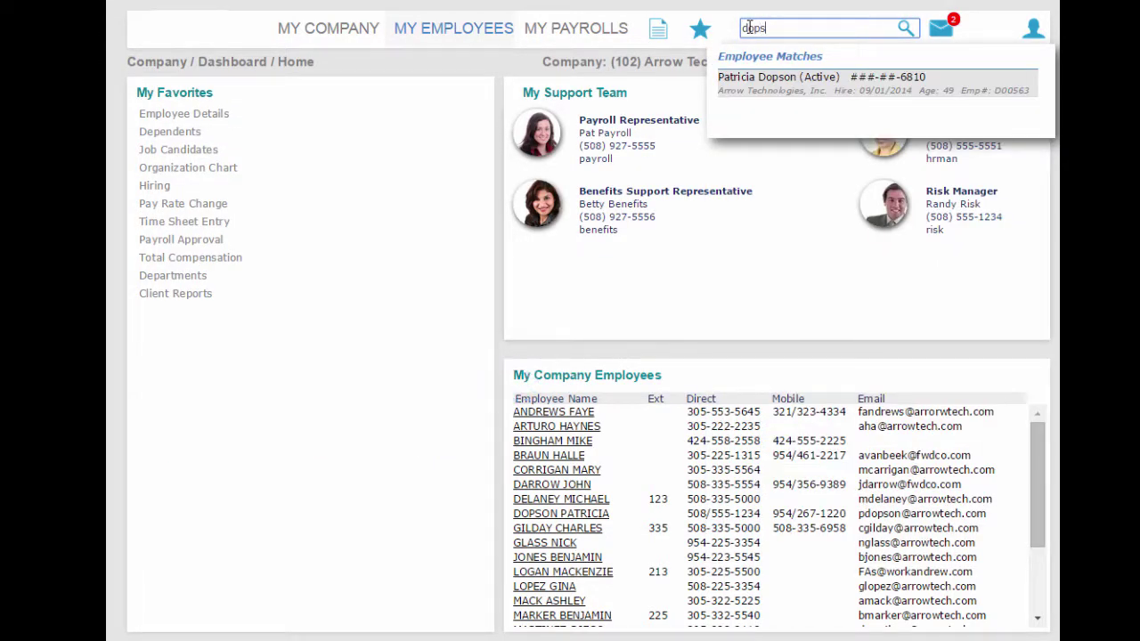
click(802, 82)
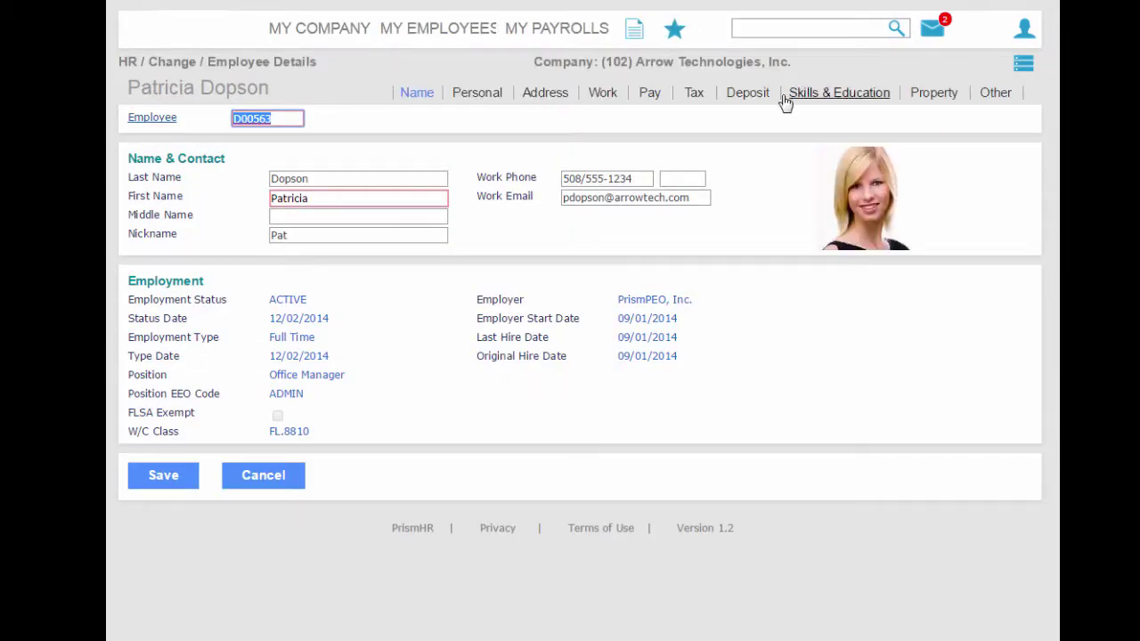
Step: Review the Office Manager's Personal, Address, Work, Pay and Skills & Education tabs
mouse_move(851, 204)
click(495, 95)
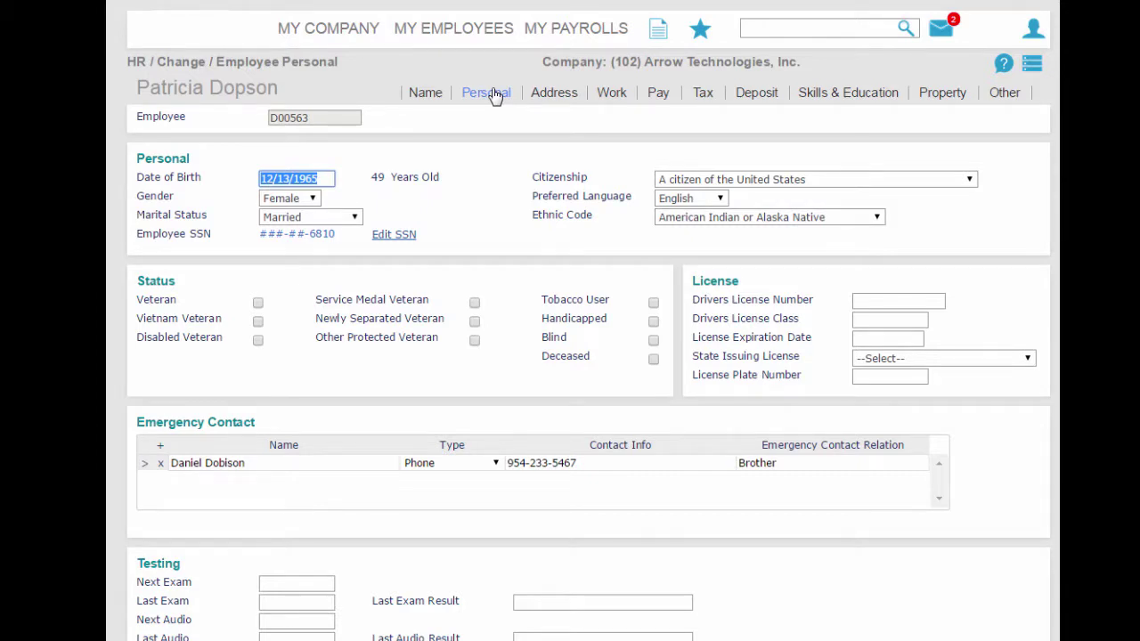
click(555, 98)
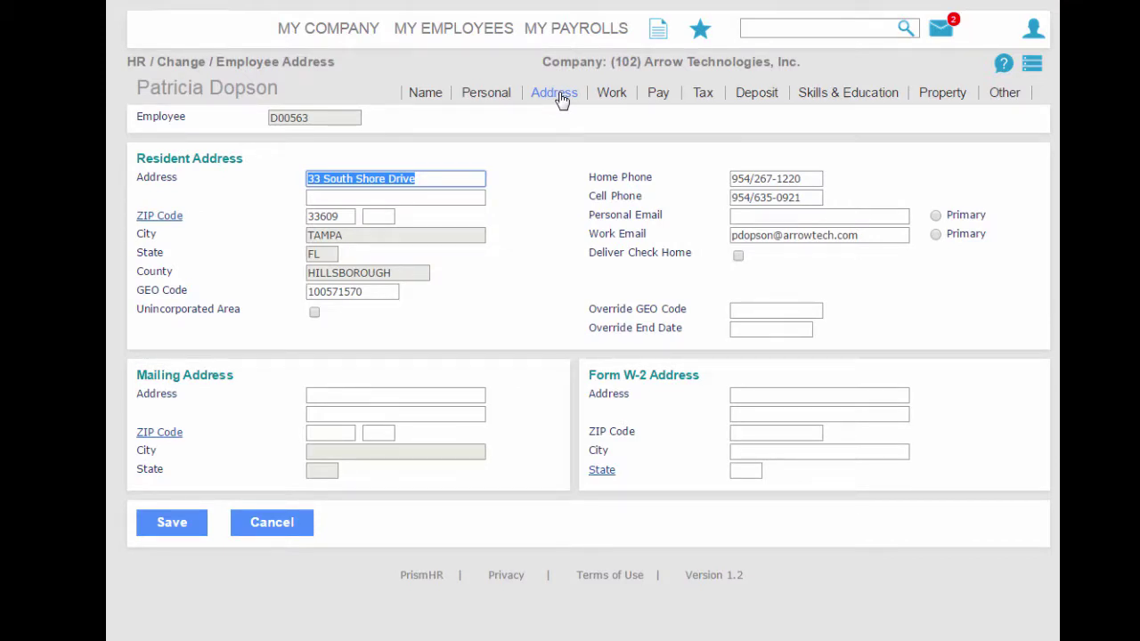
click(615, 93)
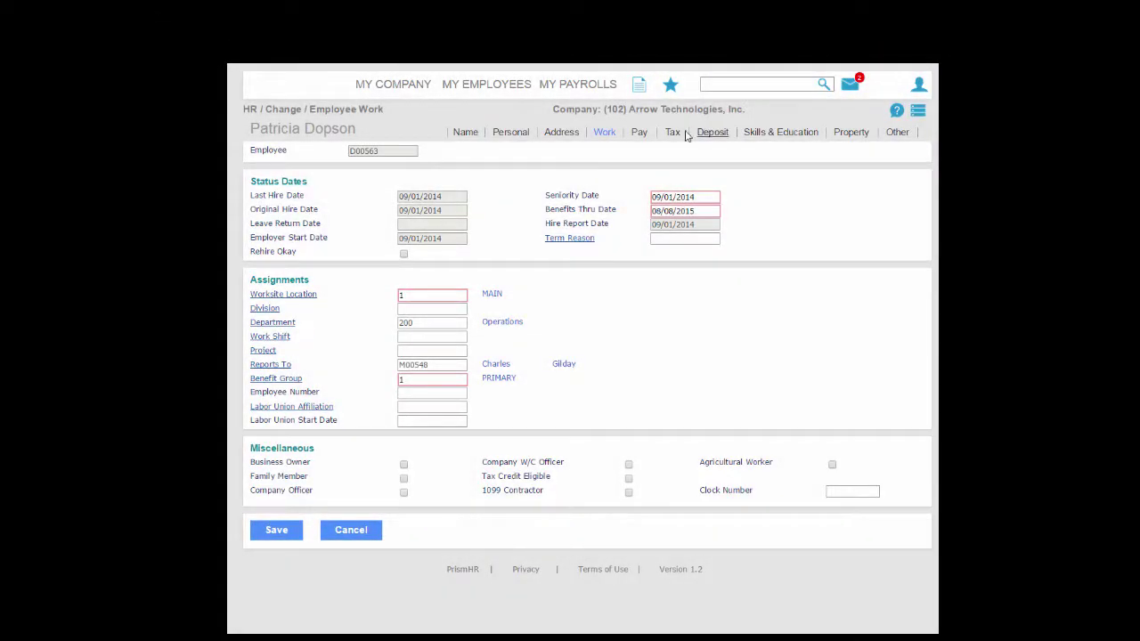
click(643, 134)
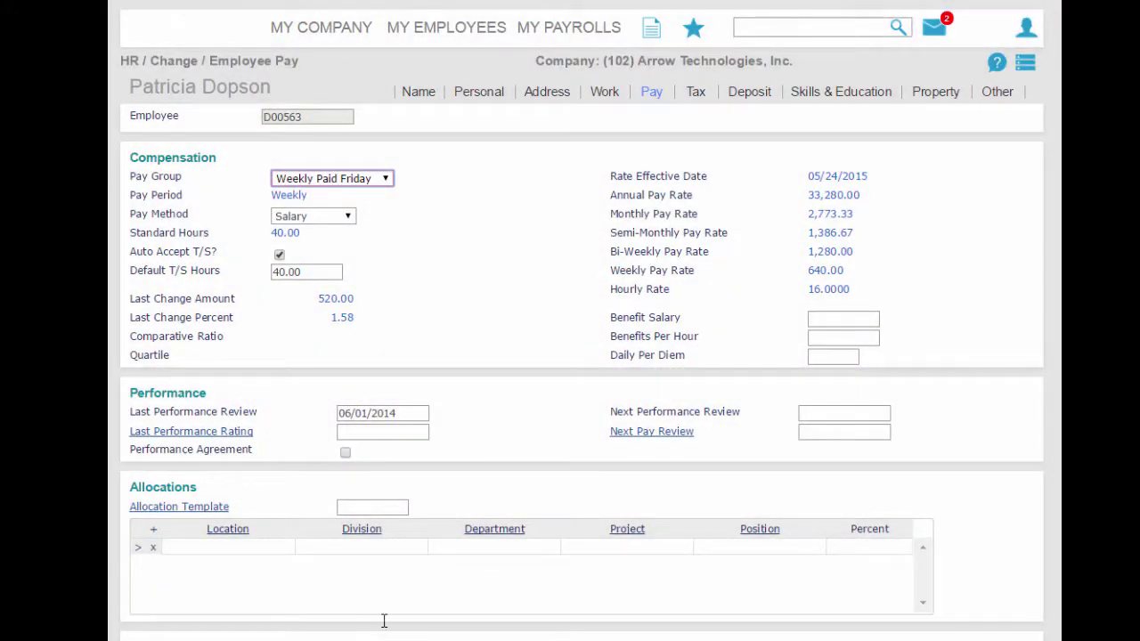
click(844, 102)
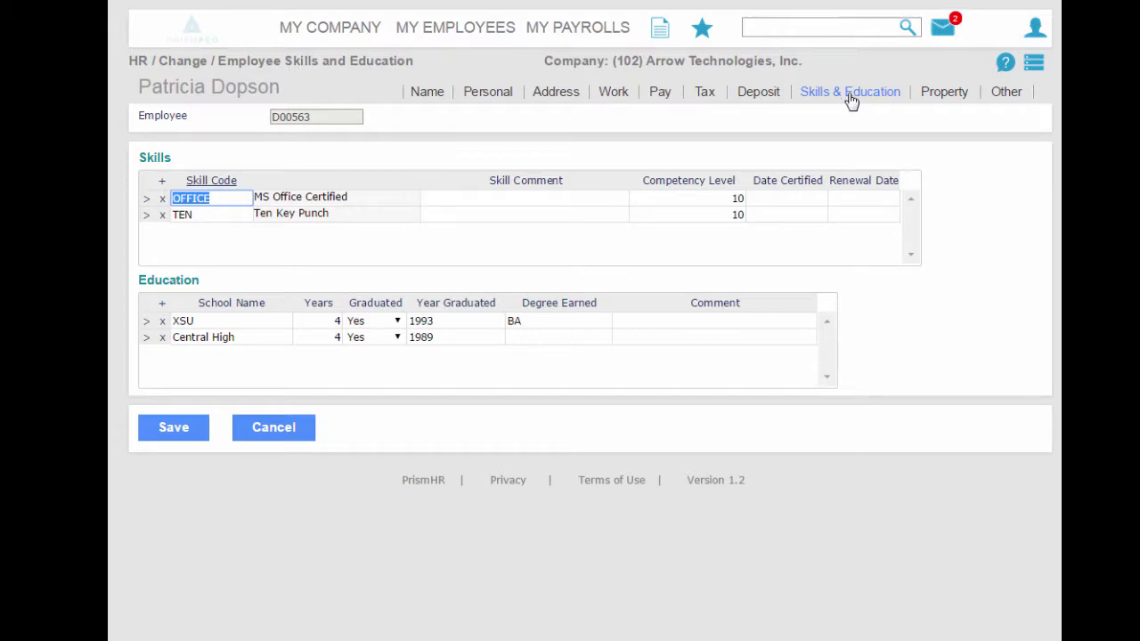
Step: Check the employee's issued property and Property Code list, then view their attached documents
click(945, 100)
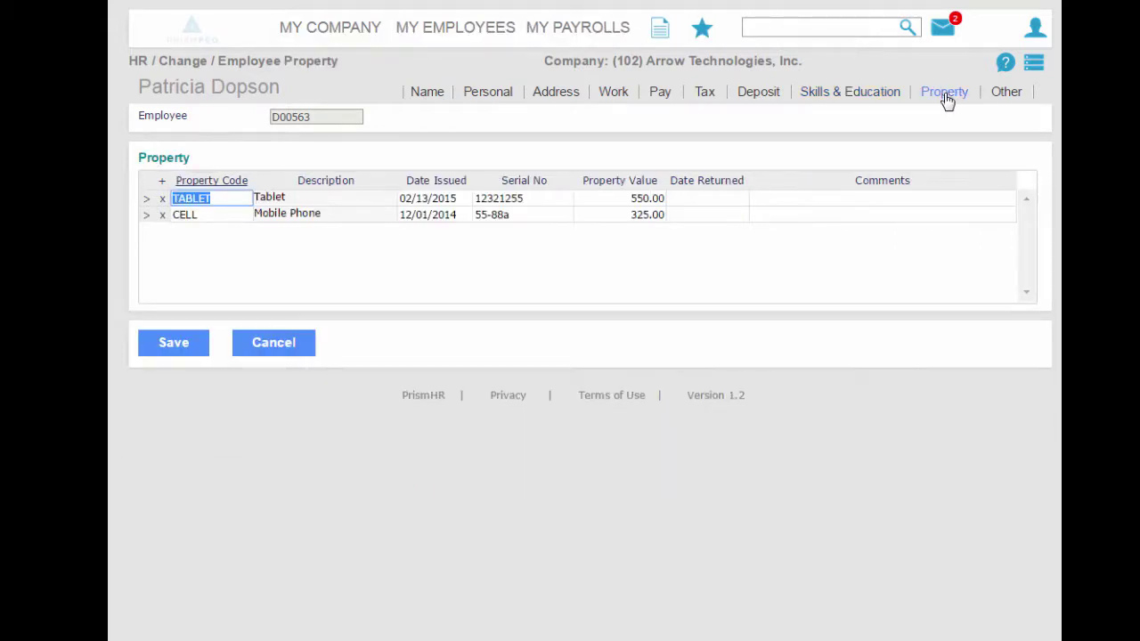
click(234, 182)
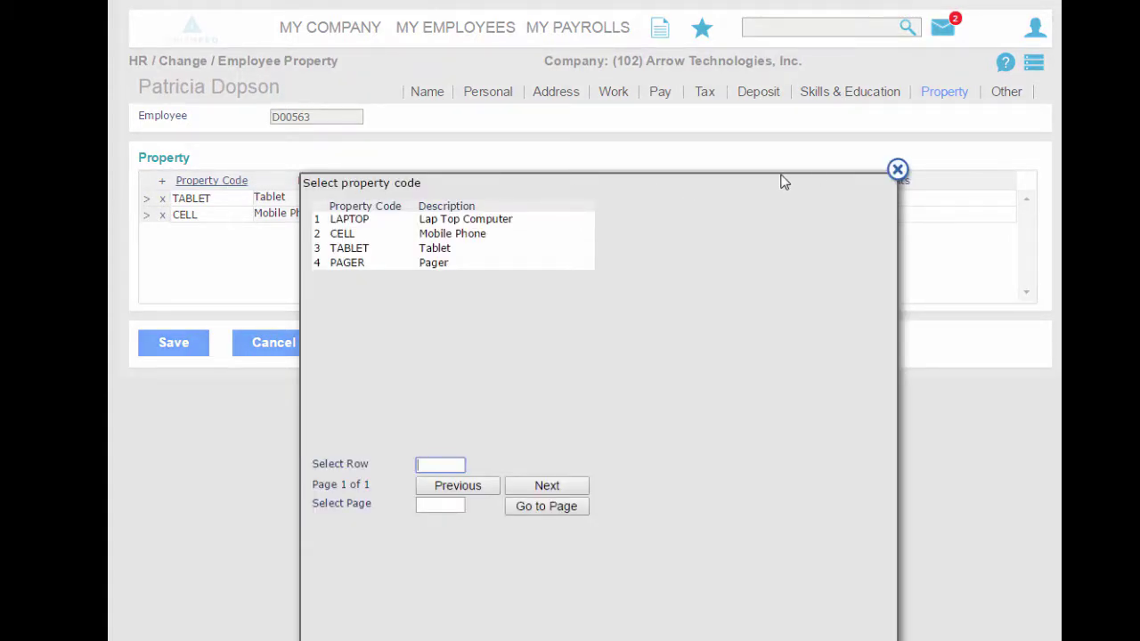
click(897, 170)
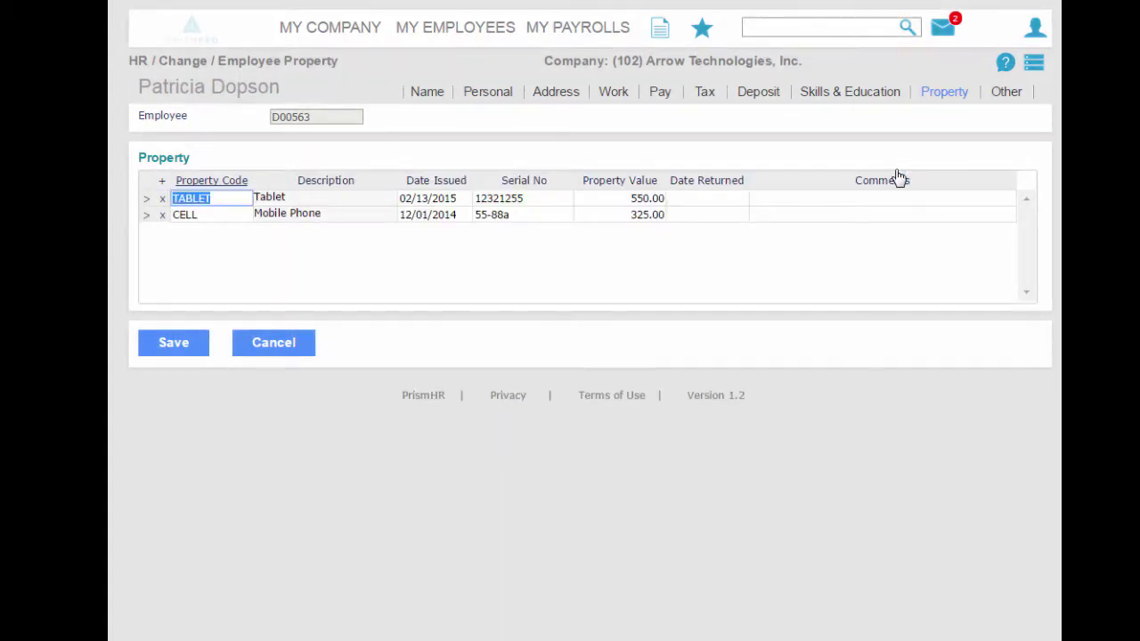
click(1032, 69)
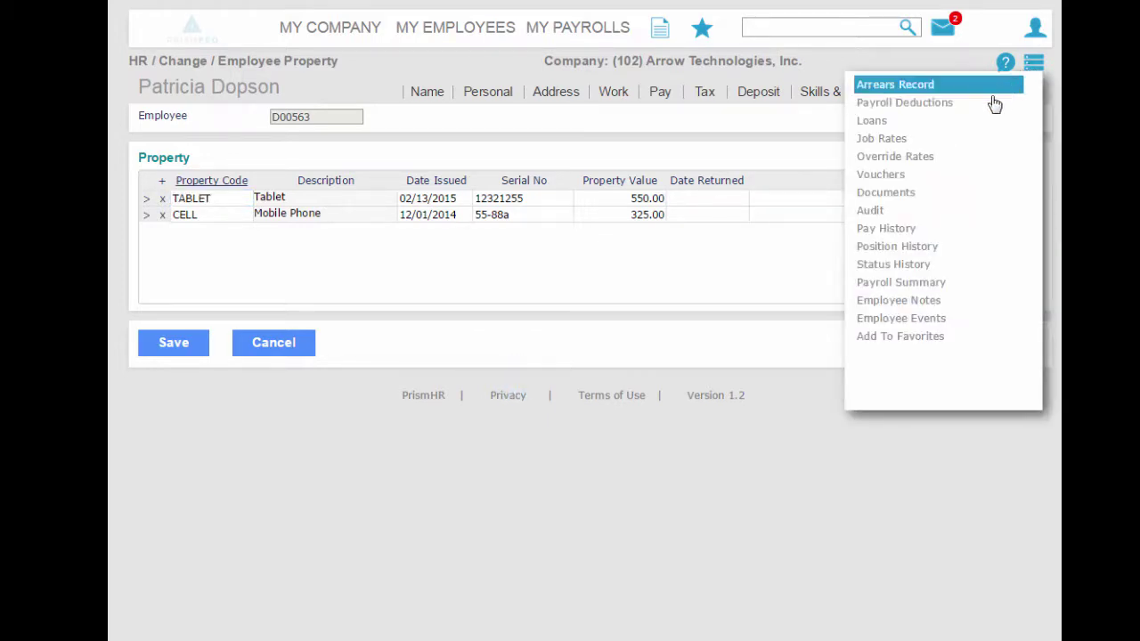
click(924, 194)
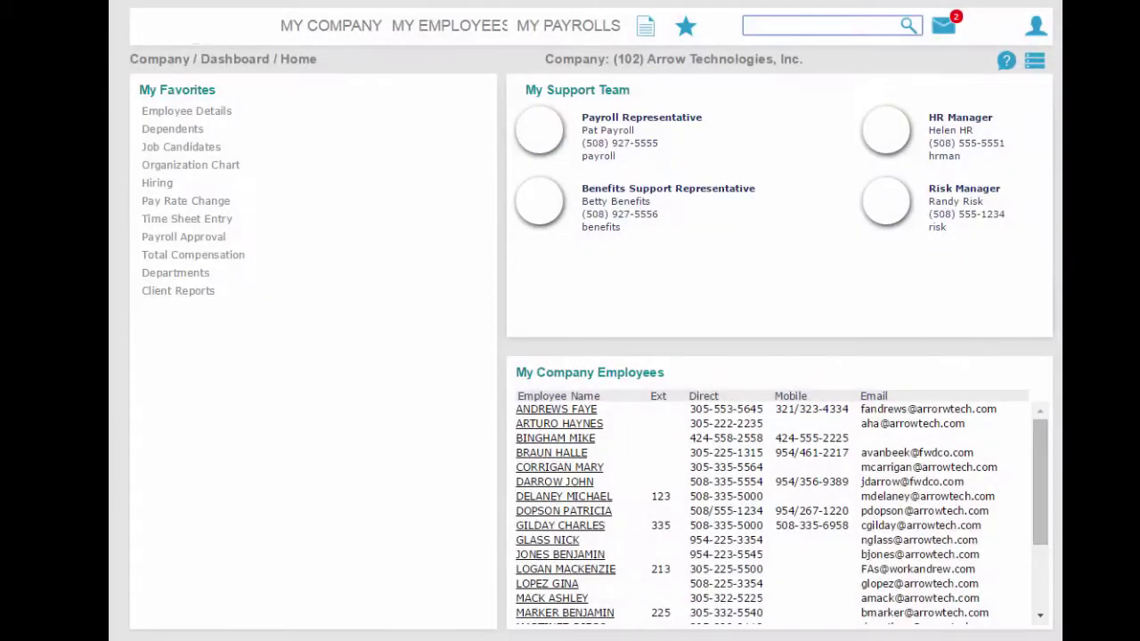
Step: Run the Employee Census Report with Status Class set to Active
click(646, 34)
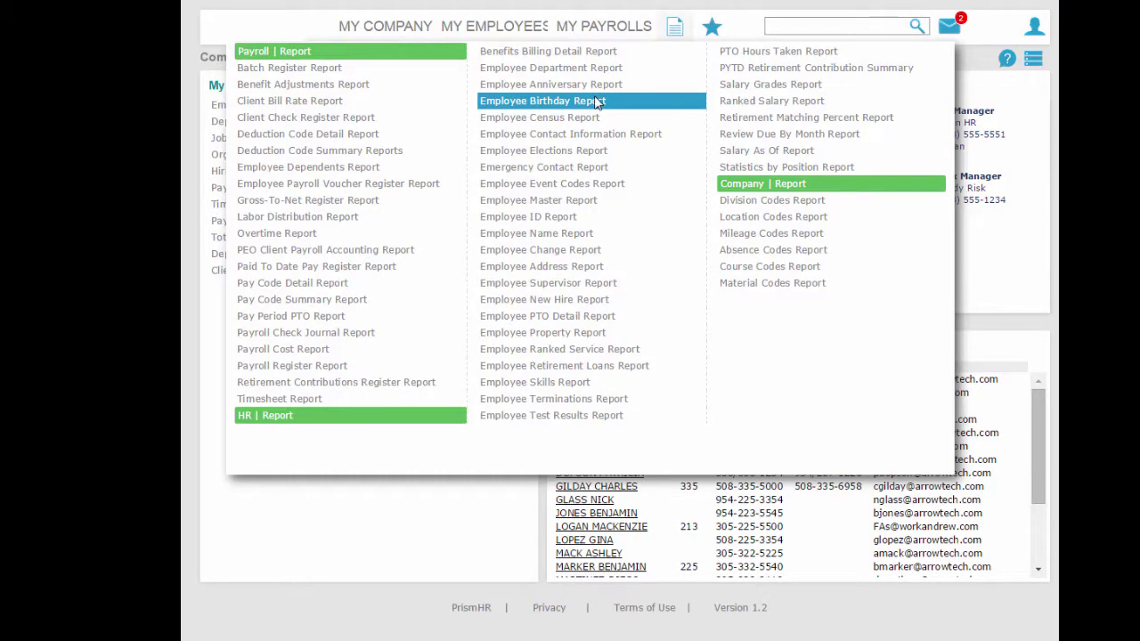
click(583, 117)
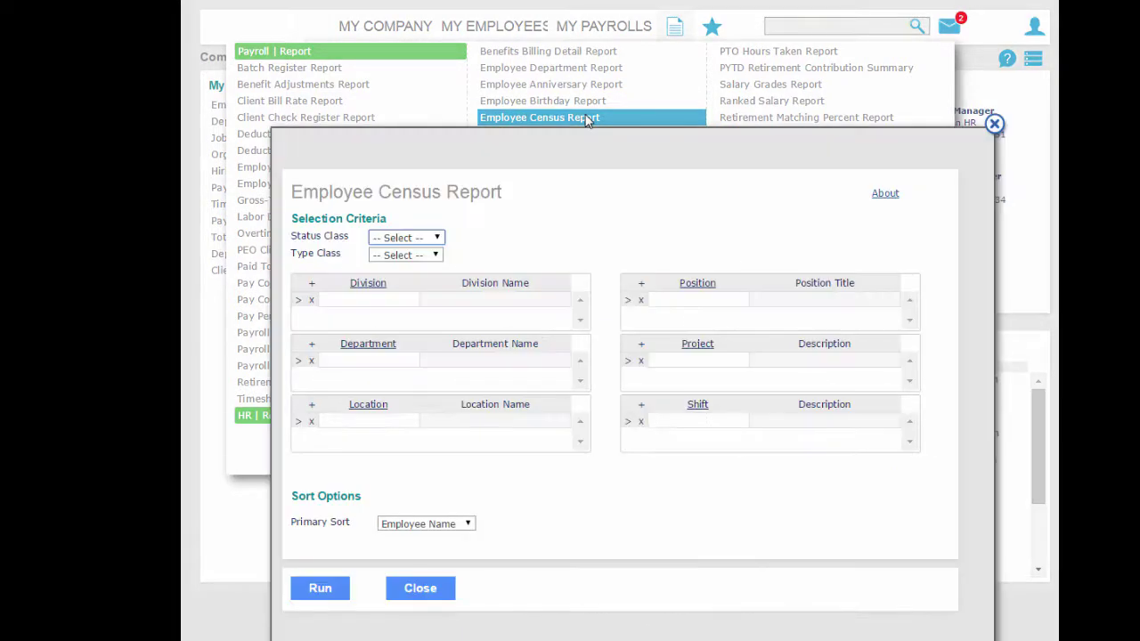
click(437, 237)
click(405, 265)
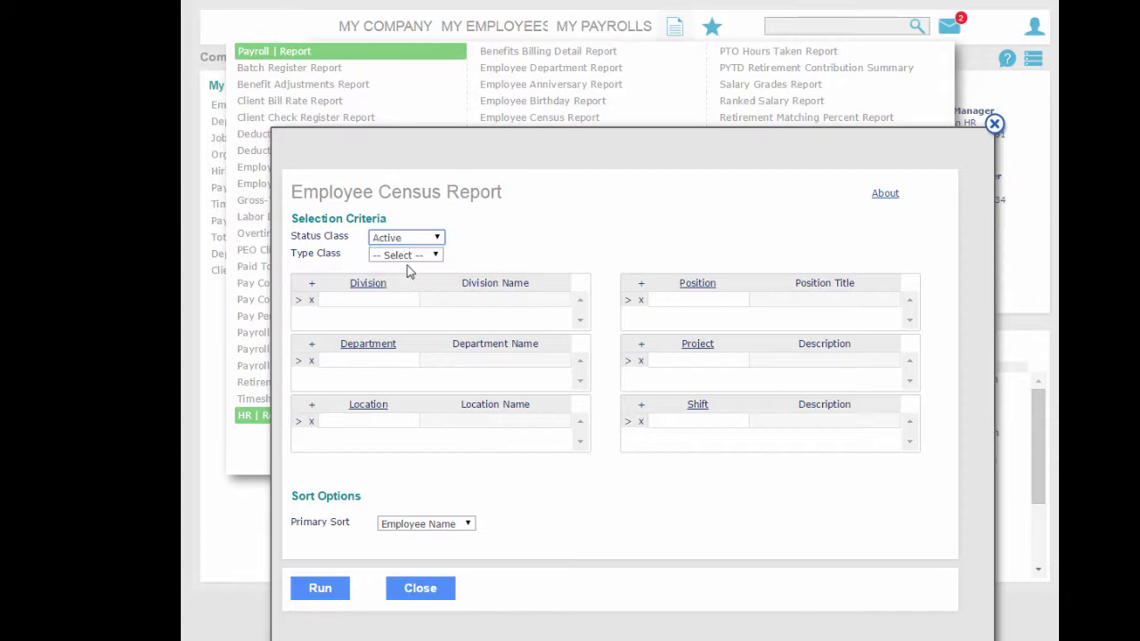
click(303, 590)
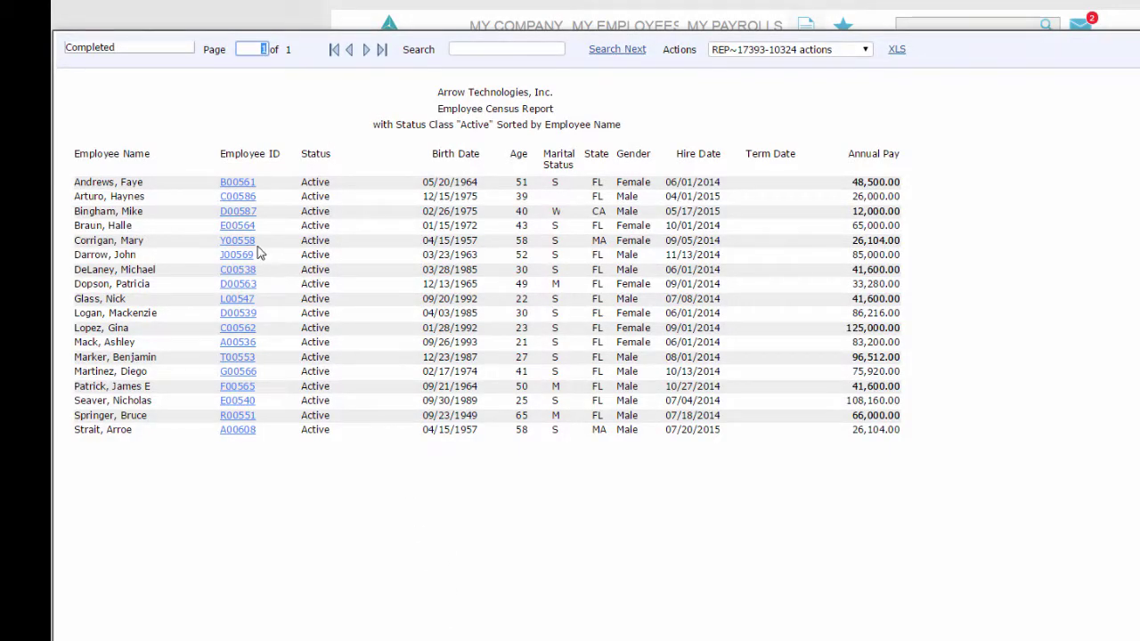
Step: Inspect the Office Manager's details from the census report, then export the report to XLS
click(238, 285)
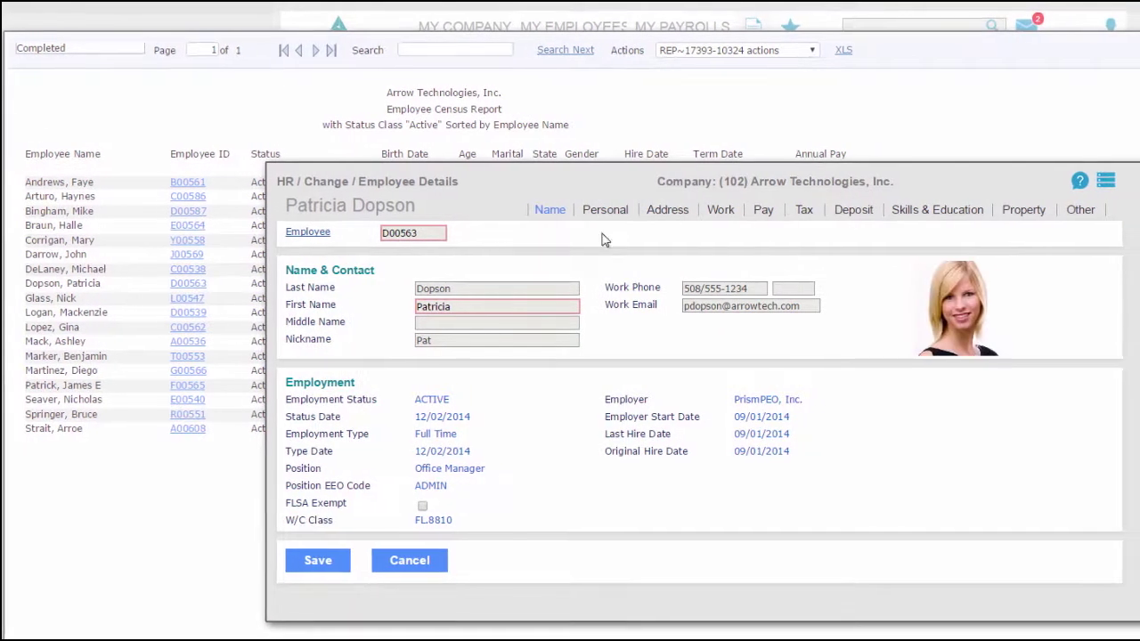
click(1129, 169)
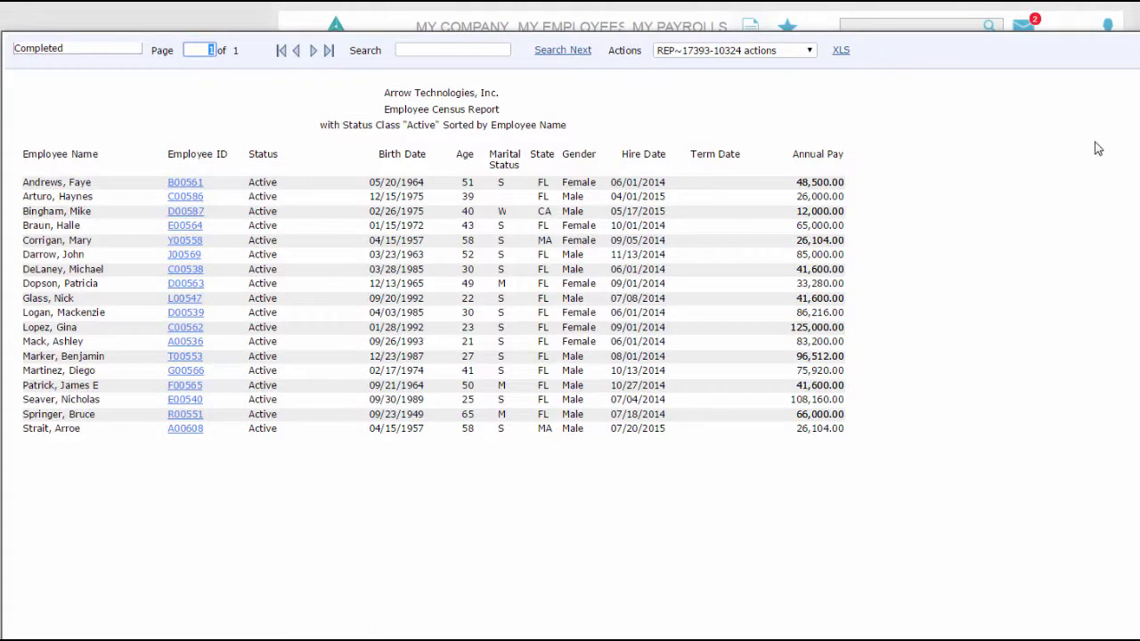
click(805, 52)
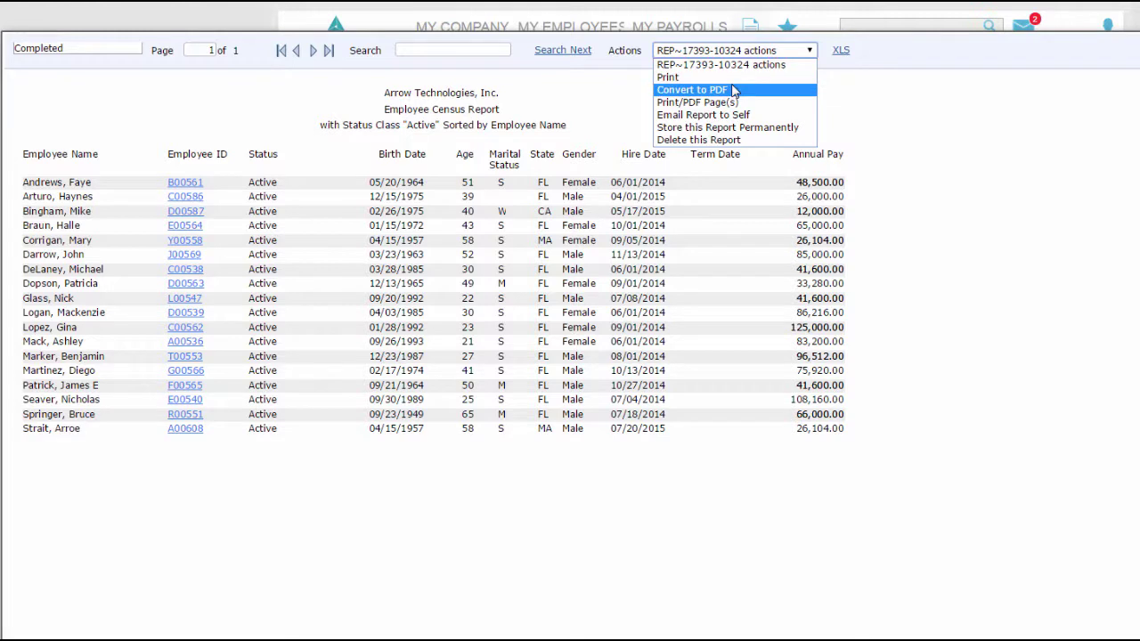
click(842, 53)
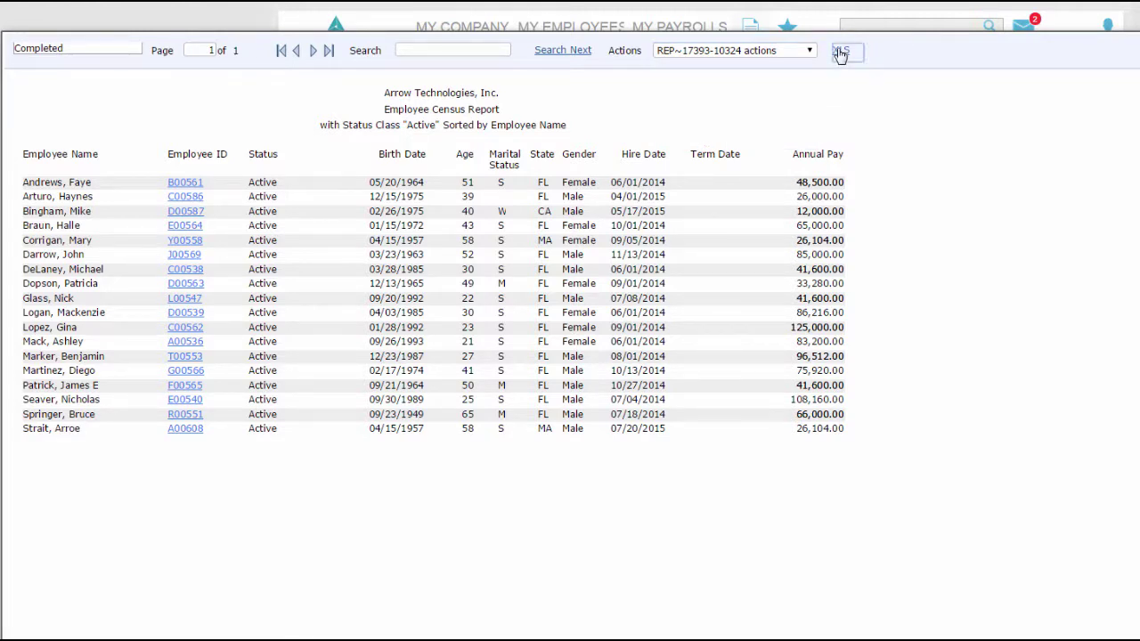